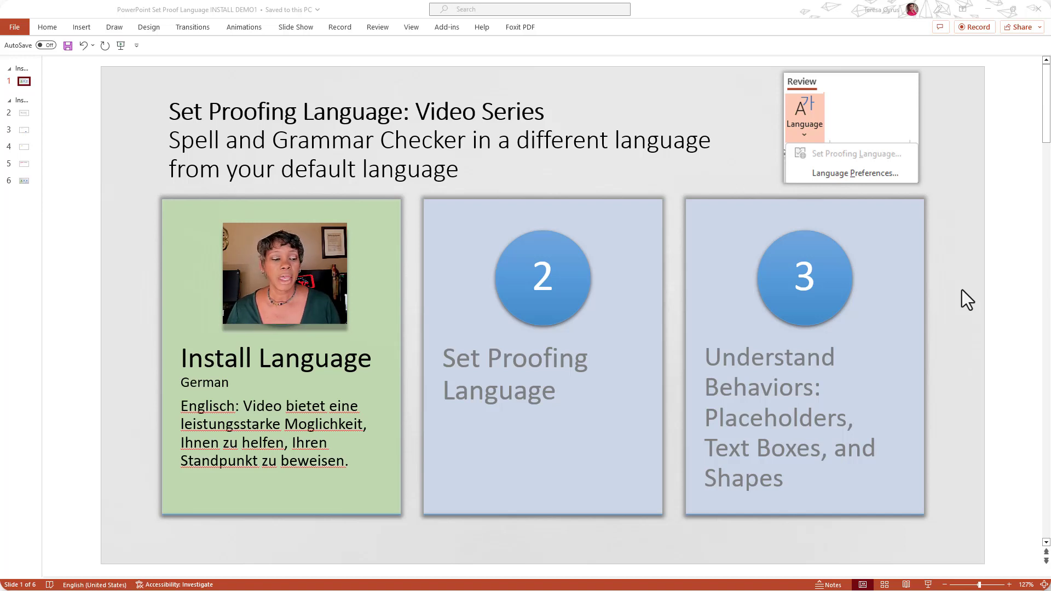
Select the German sentence in the first SmartArt box and run a spelling check on it.
click(180, 403)
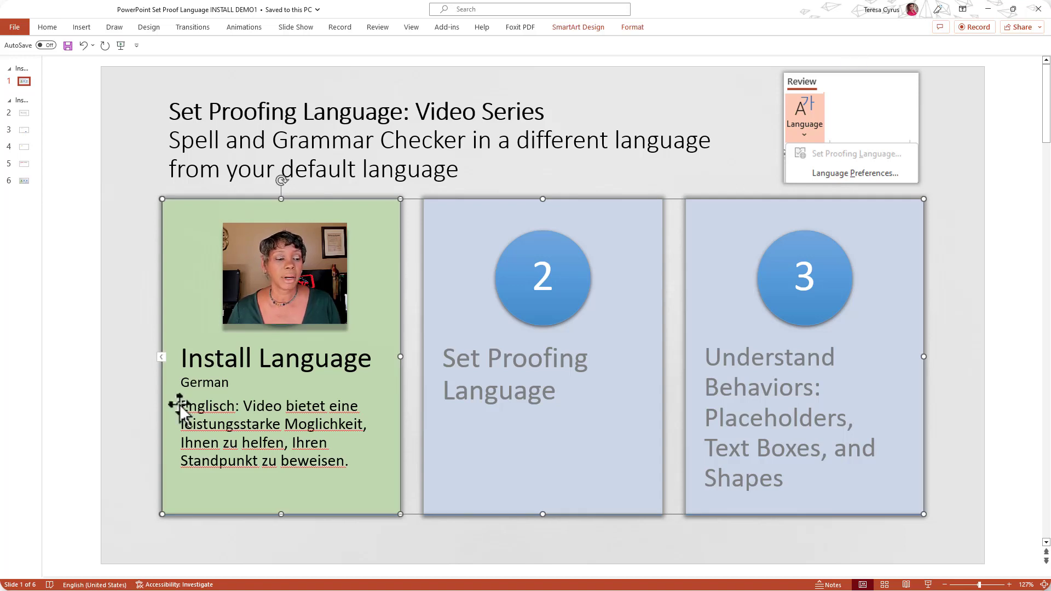
drag(181, 406, 344, 462)
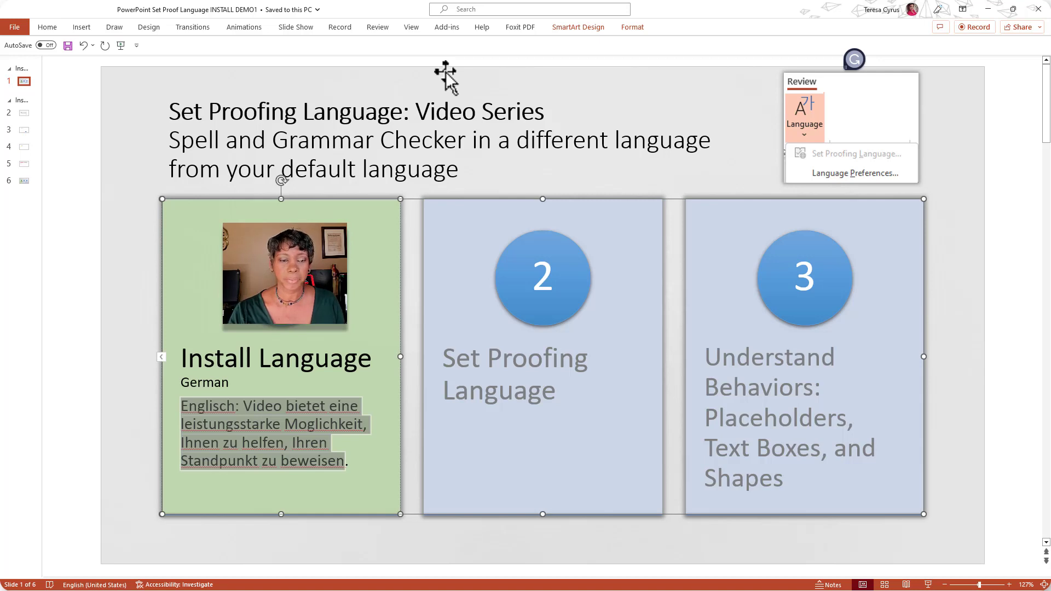
key(F7)
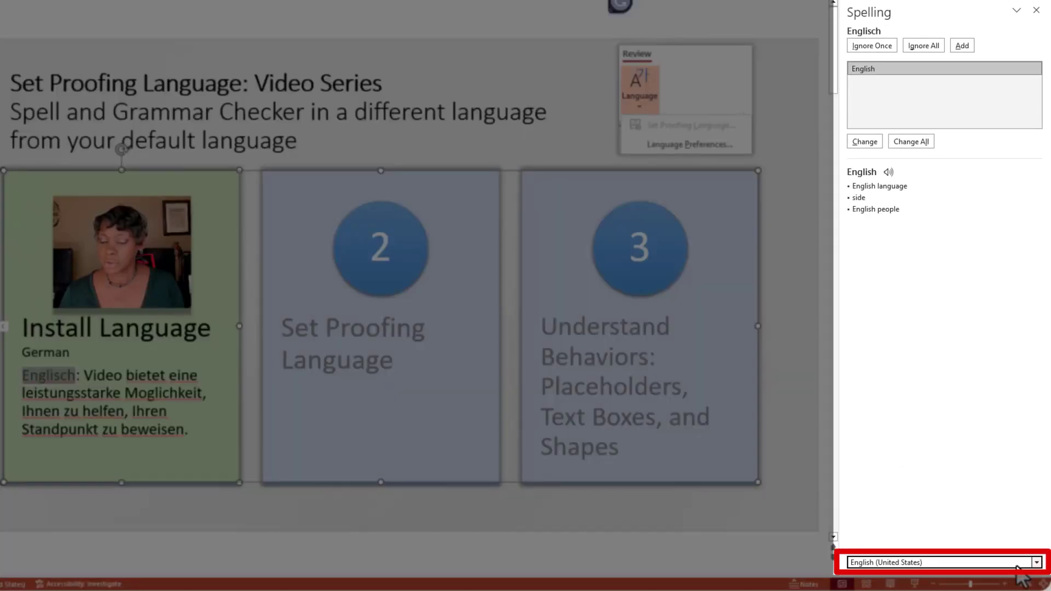
Scroll the dictionary language list down to German (Germany).
click(1037, 563)
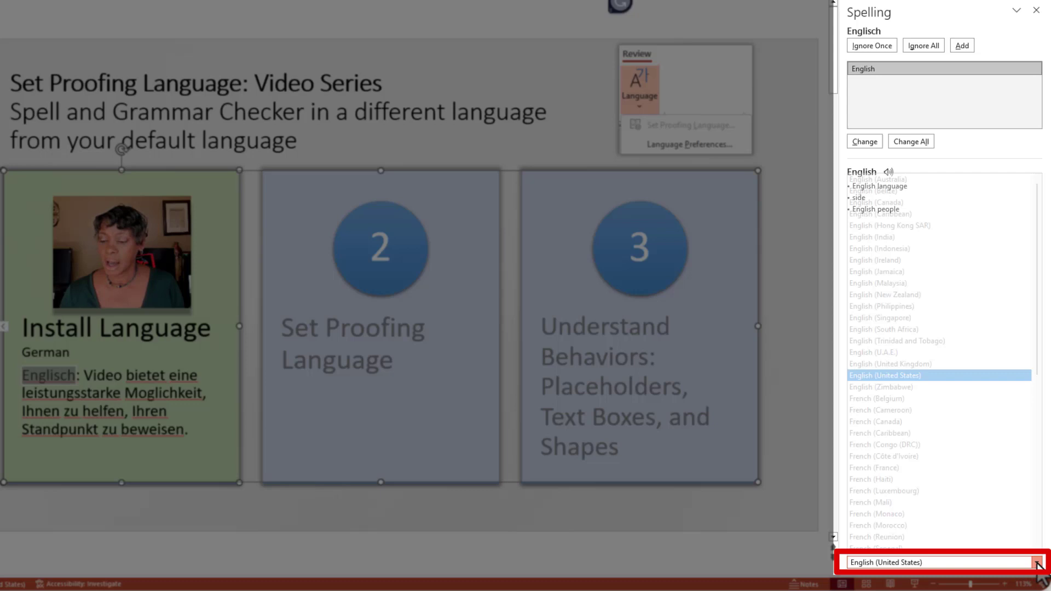
key(Down)
key(Down)
key(Down)
key(Down)
key(Down)
key(Down)
key(Down)
key(Down)
key(Down)
key(Down)
key(Down)
key(Down)
key(Down)
key(Down)
key(Down)
key(Down)
key(Down)
key(Down)
key(Down)
key(Down)
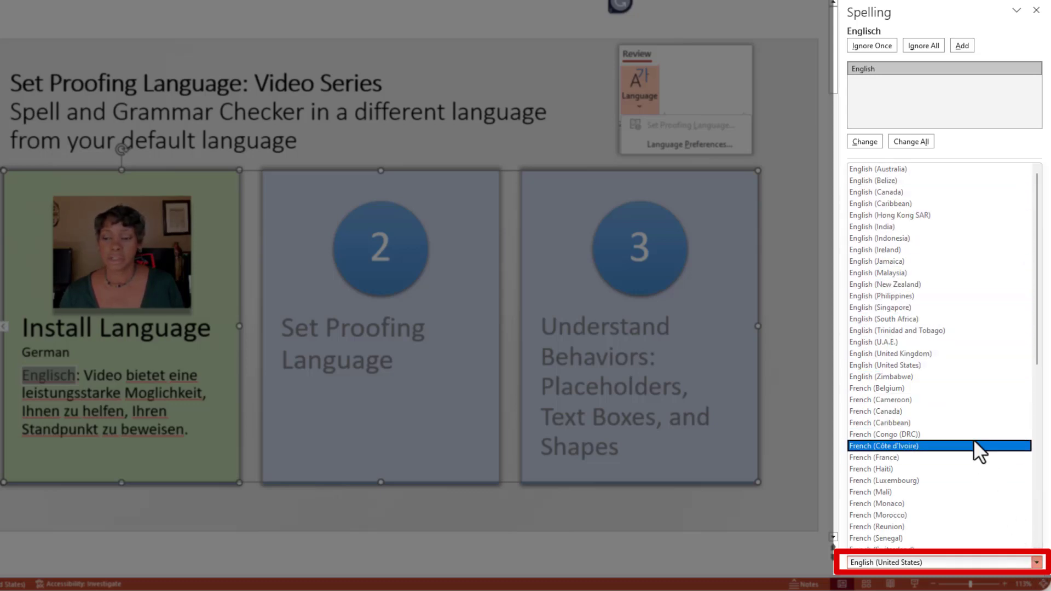
key(Up)
key(Up)
key(Up)
key(Up)
key(Up)
key(Up)
key(Up)
key(Up)
key(Up)
key(Up)
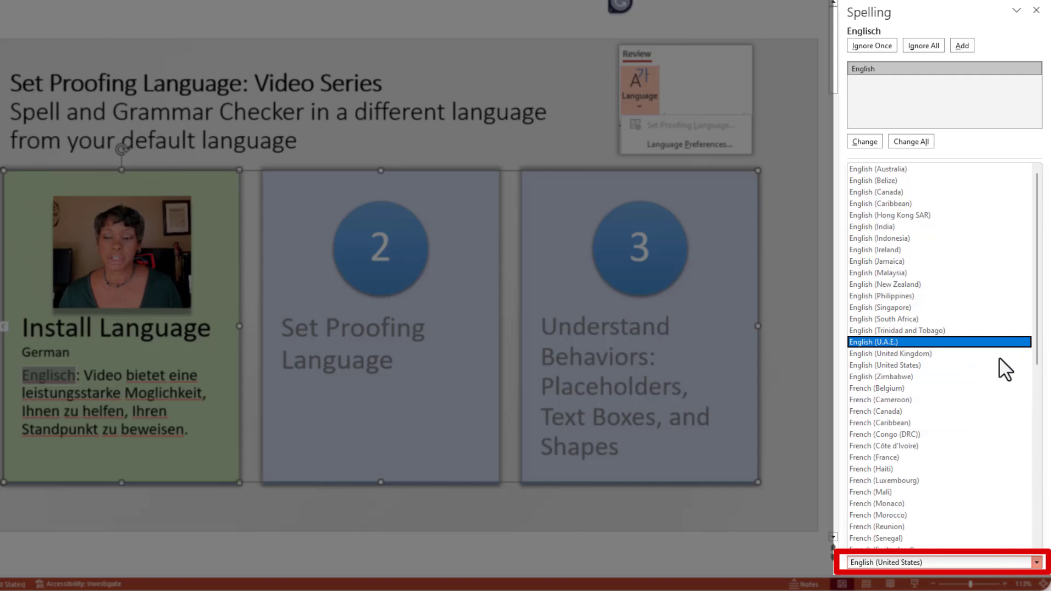
key(Down)
key(Down)
key(Down)
scroll(999, 357, down, 2)
scroll(999, 357, down, 1)
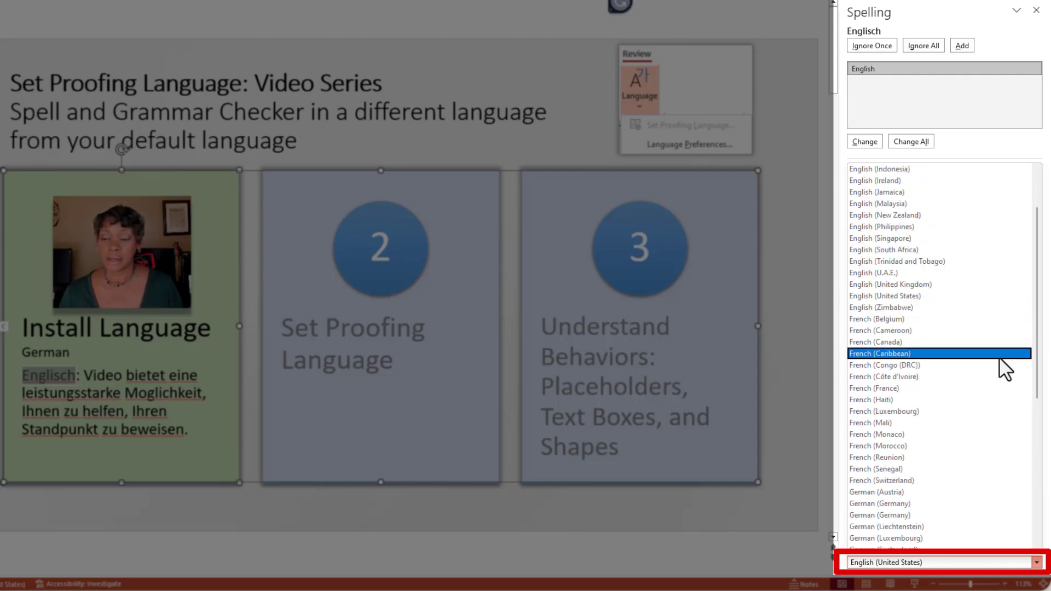
scroll(999, 357, down, 4)
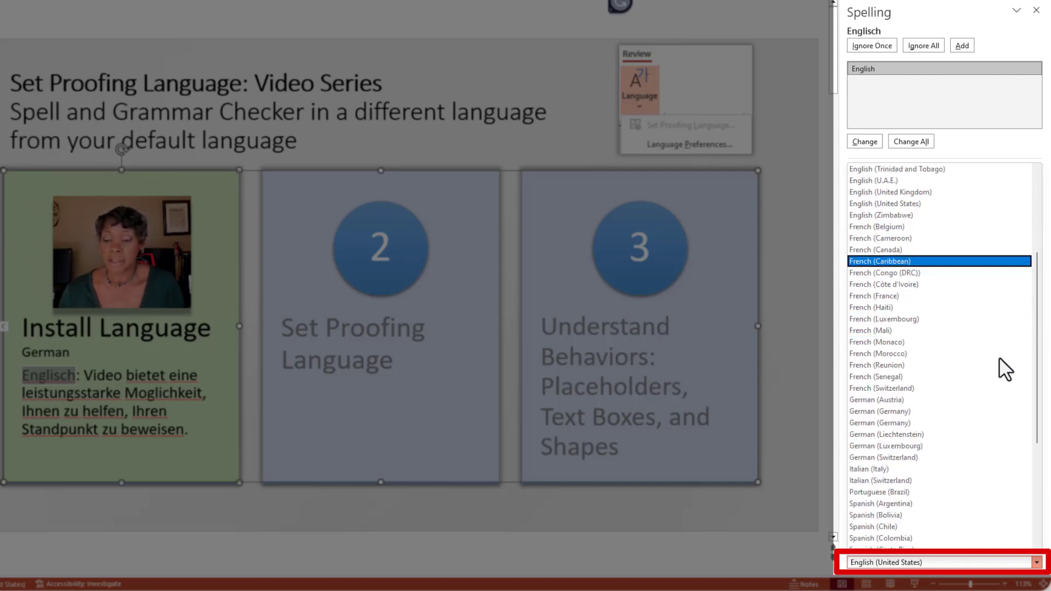
scroll(1000, 357, down, 2)
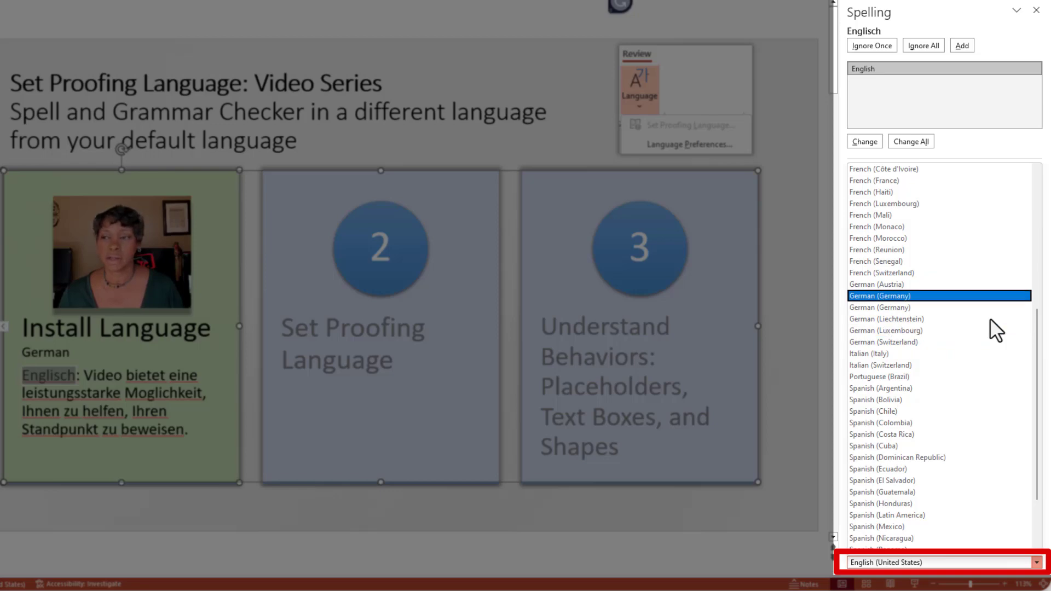
key(Down)
key(Down)
key(Down)
key(Down)
key(Down)
key(Down)
key(Down)
key(Down)
key(Down)
key(Down)
key(Down)
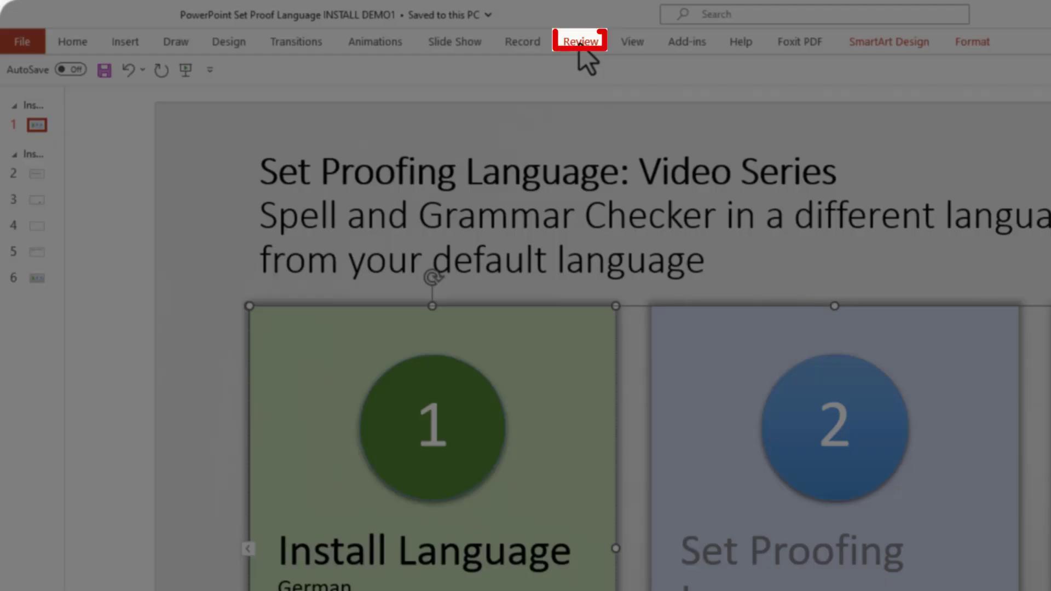
Open Language Preferences from the Language menu on the Review tab.
click(579, 44)
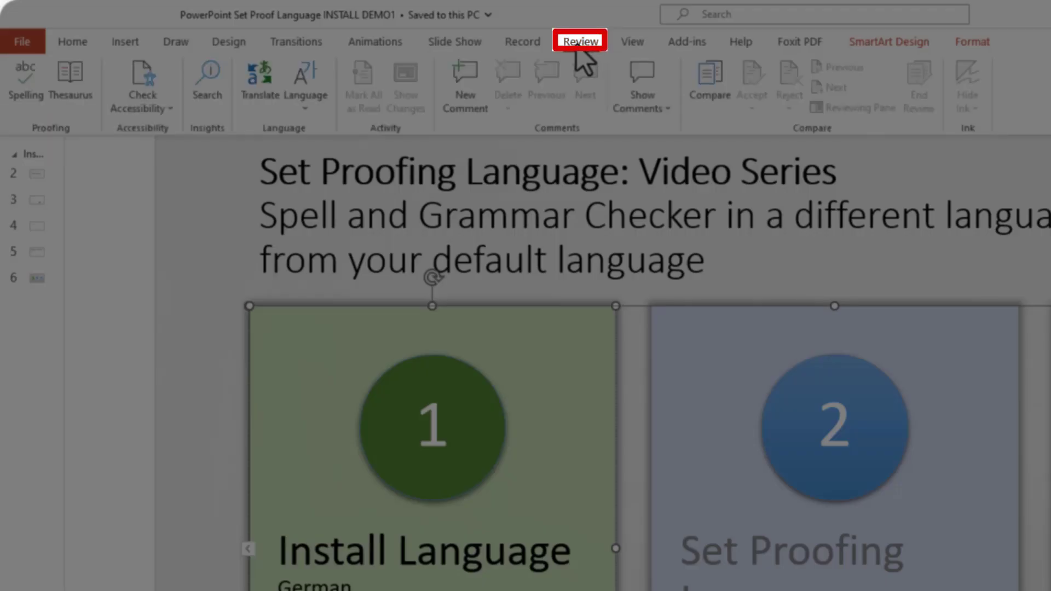
click(305, 109)
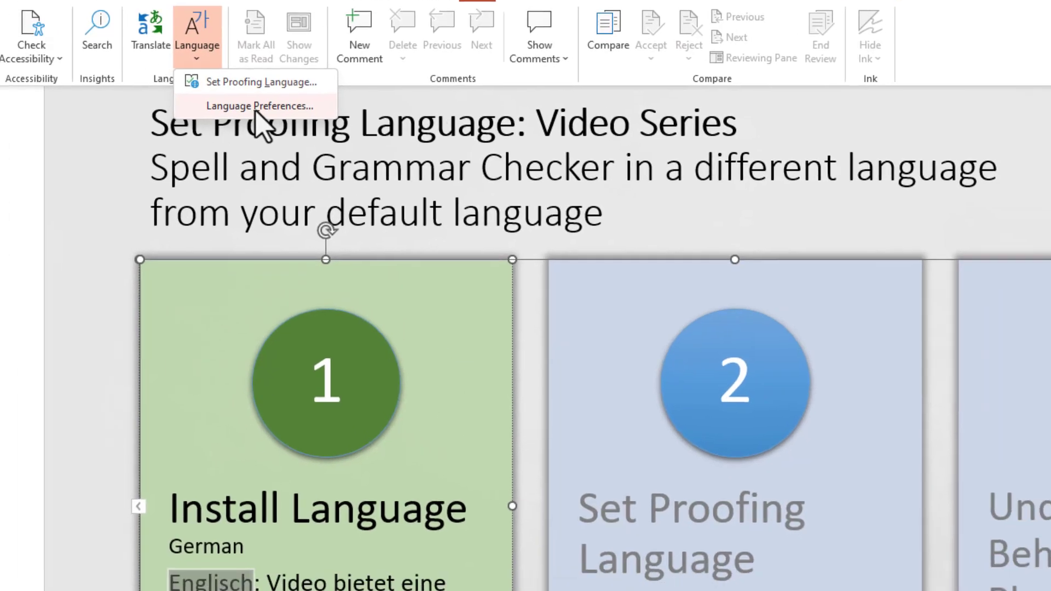
click(364, 155)
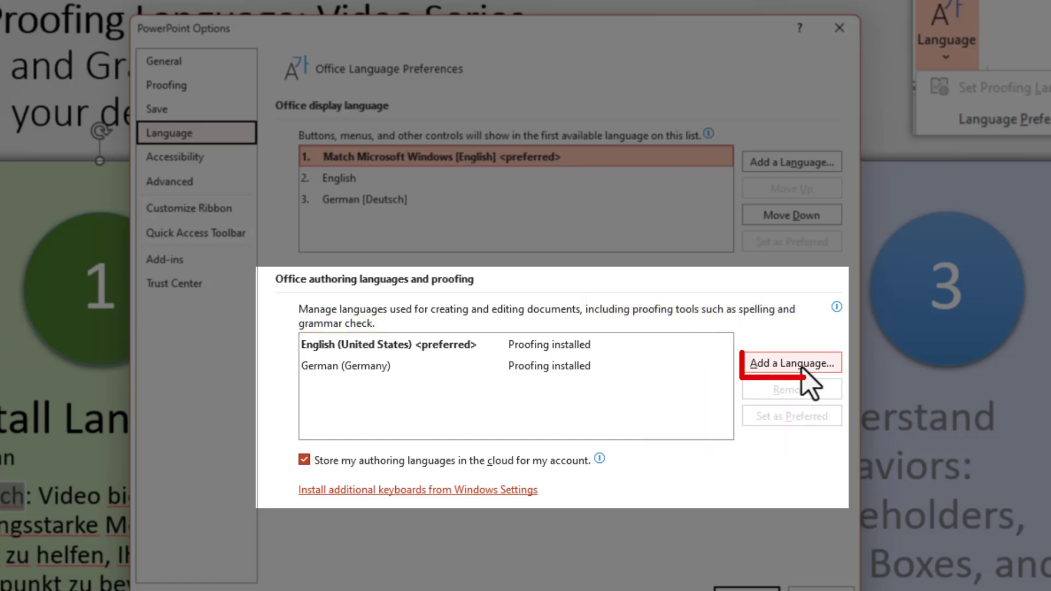
click(803, 364)
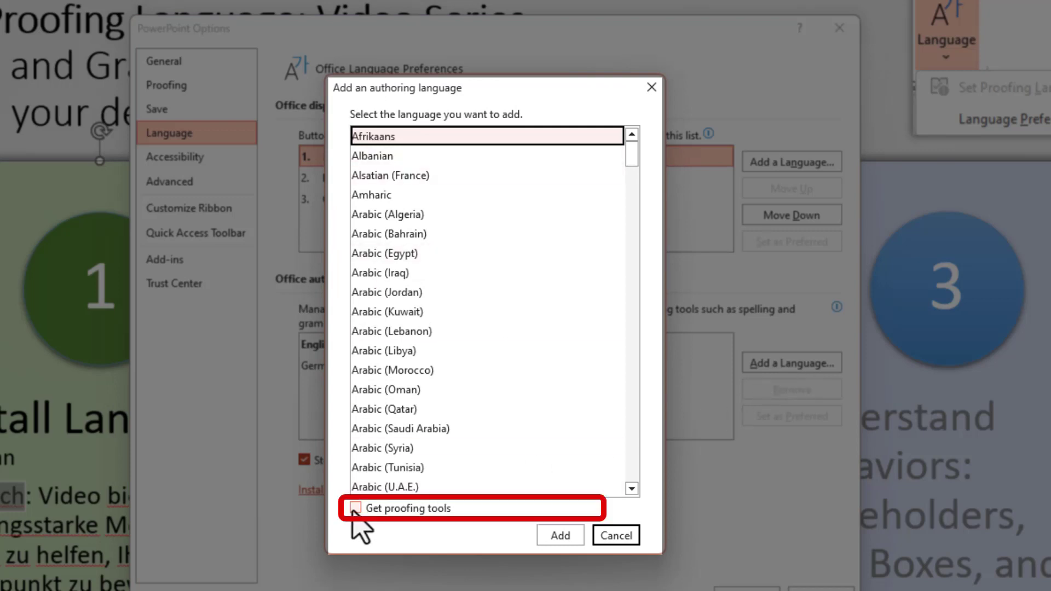
click(356, 509)
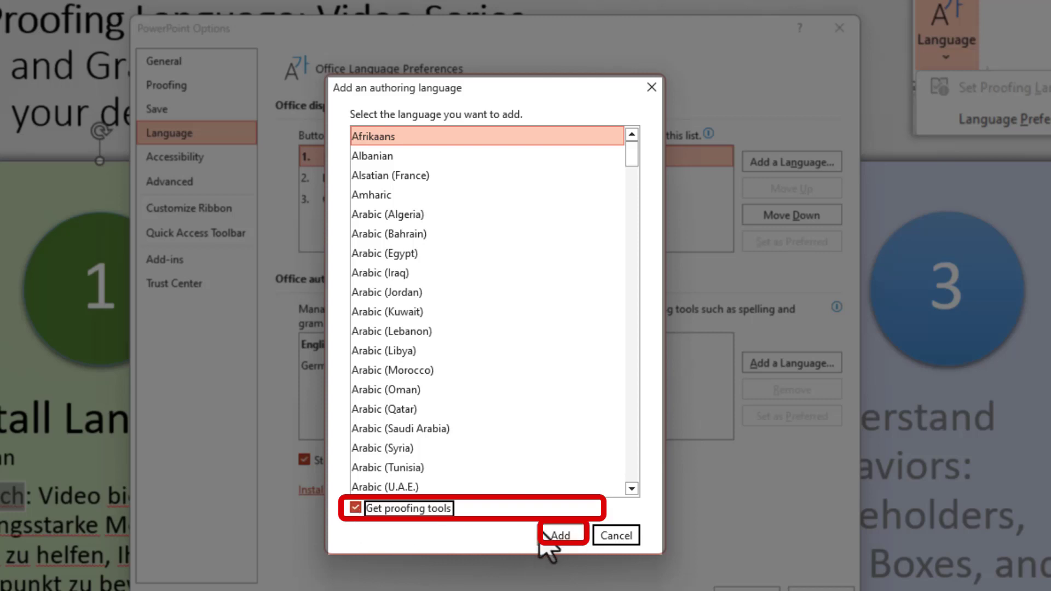
click(651, 88)
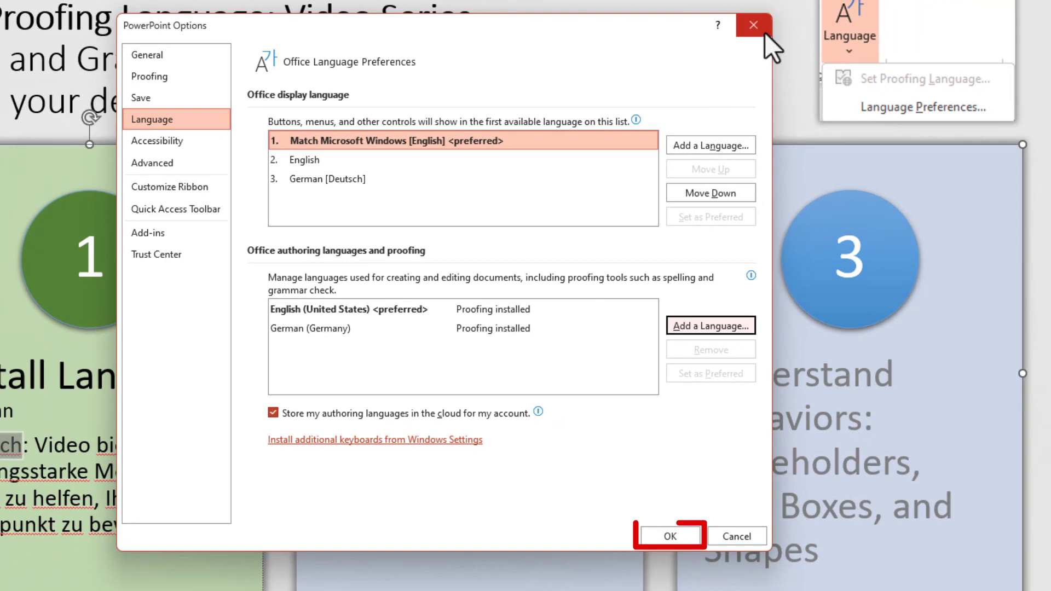
Close PowerPoint Options and deselect the shapes on the slide.
click(764, 32)
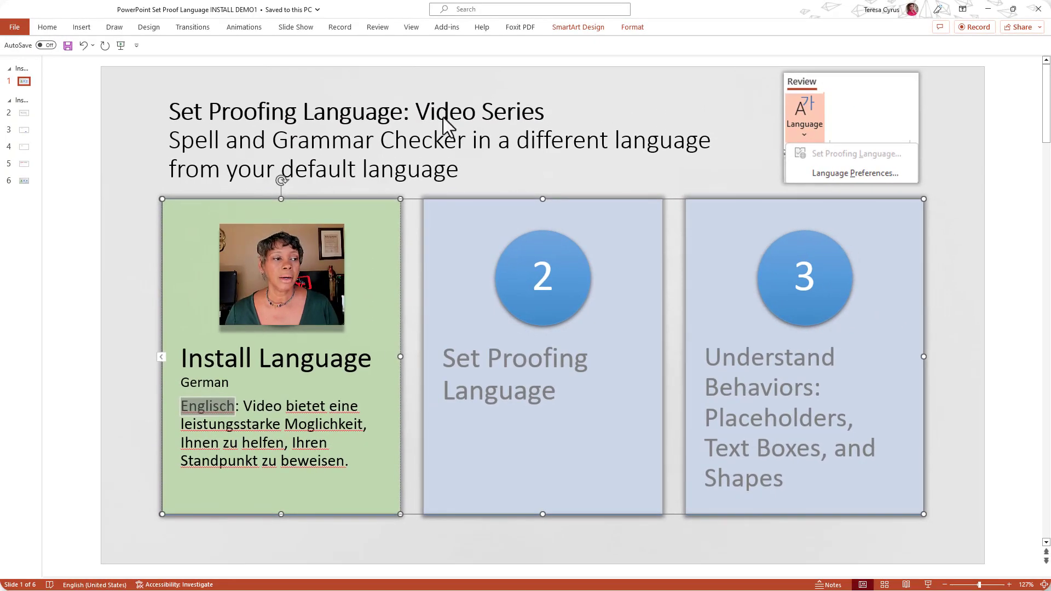
click(24, 111)
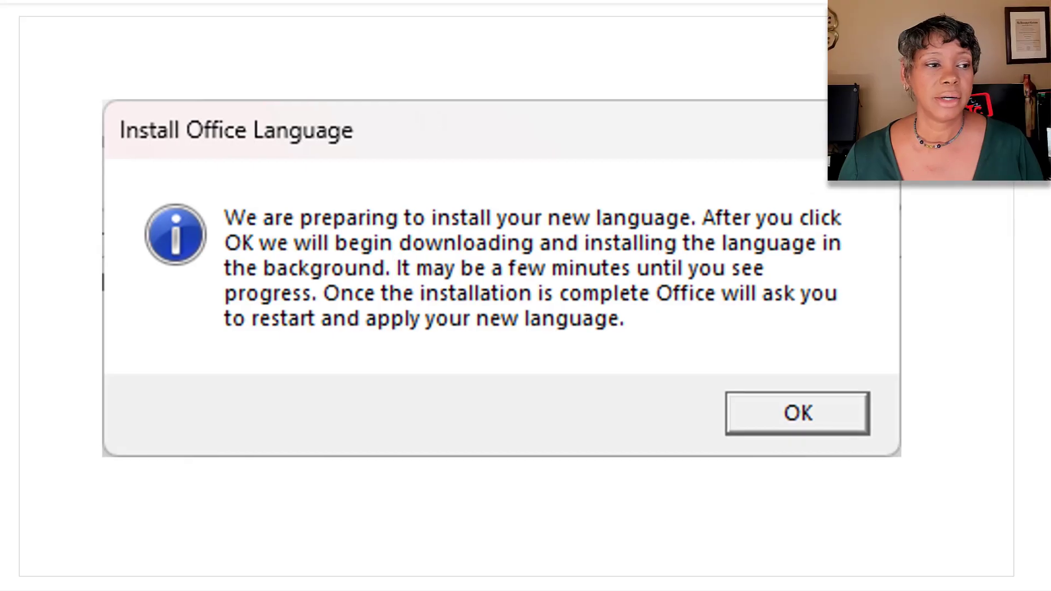